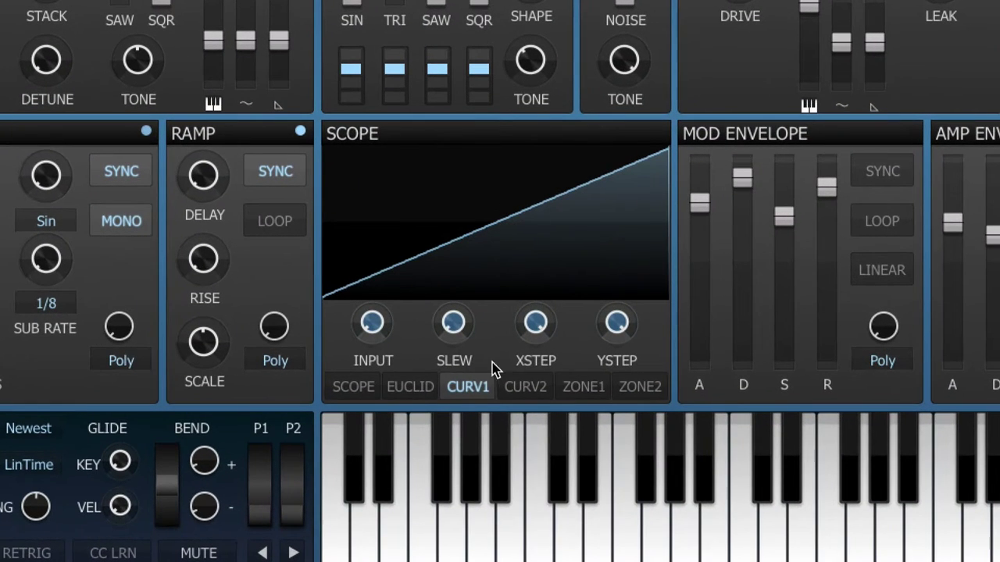
Sketch a freehand shape over Curve 1, then reset it to a straight ramp
{"action": "left_click", "coordinate": [539, 397]}
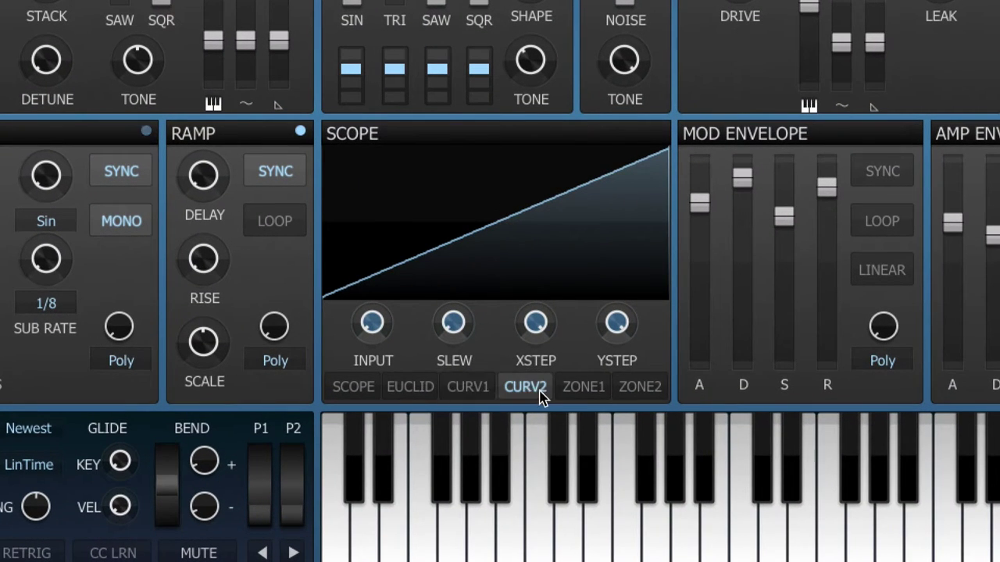
{"action": "left_click", "coordinate": [471, 398]}
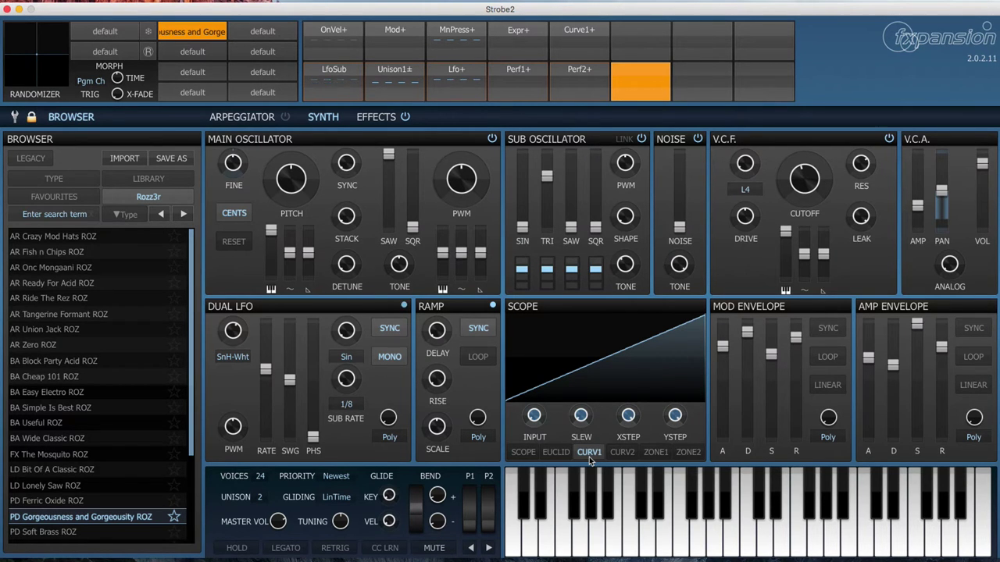
{"action": "mouse_move", "coordinate": [529, 353]}
{"action": "left_mouse_down"}
{"action": "mouse_move", "coordinate": [562, 381]}
{"action": "mouse_move", "coordinate": [609, 342]}
{"action": "mouse_move", "coordinate": [667, 352]}
{"action": "left_mouse_up"}
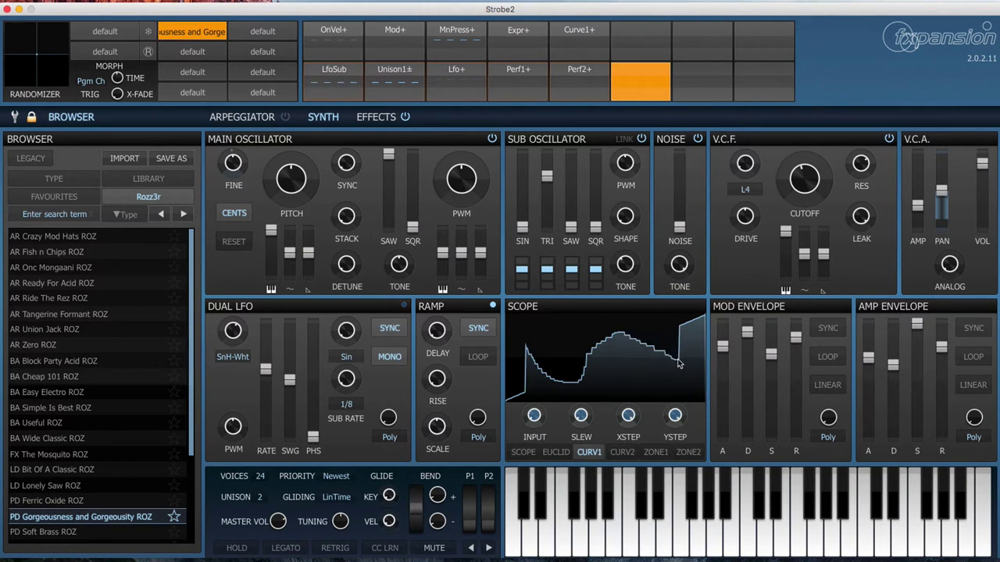
{"action": "right_click", "coordinate": [646, 365]}
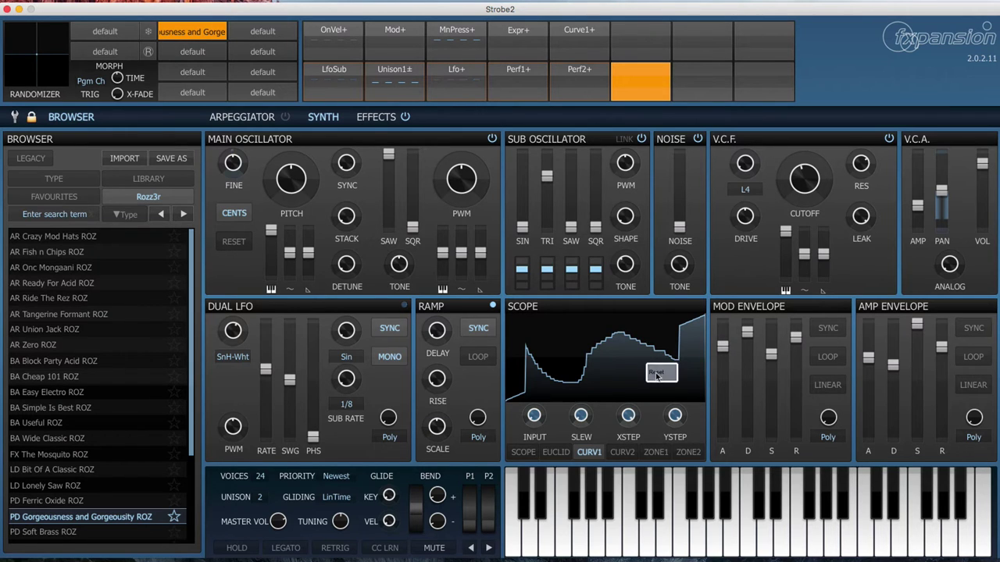
{"action": "left_click", "coordinate": [657, 375]}
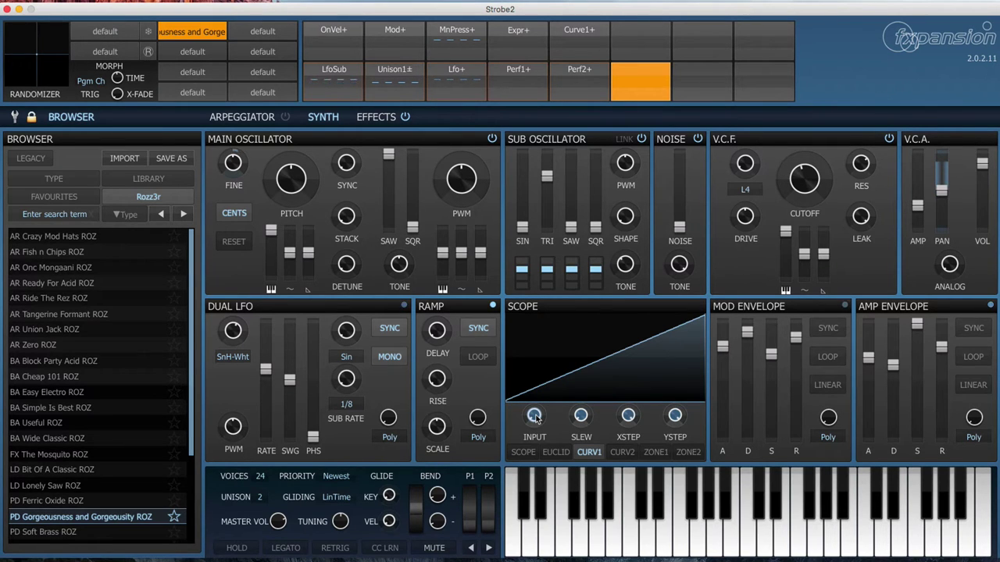
{"action": "mouse_move", "coordinate": [534, 416]}
{"action": "left_mouse_down"}
{"action": "mouse_move", "coordinate": [534, 380]}
{"action": "mouse_move", "coordinate": [534, 416]}
{"action": "left_mouse_up"}
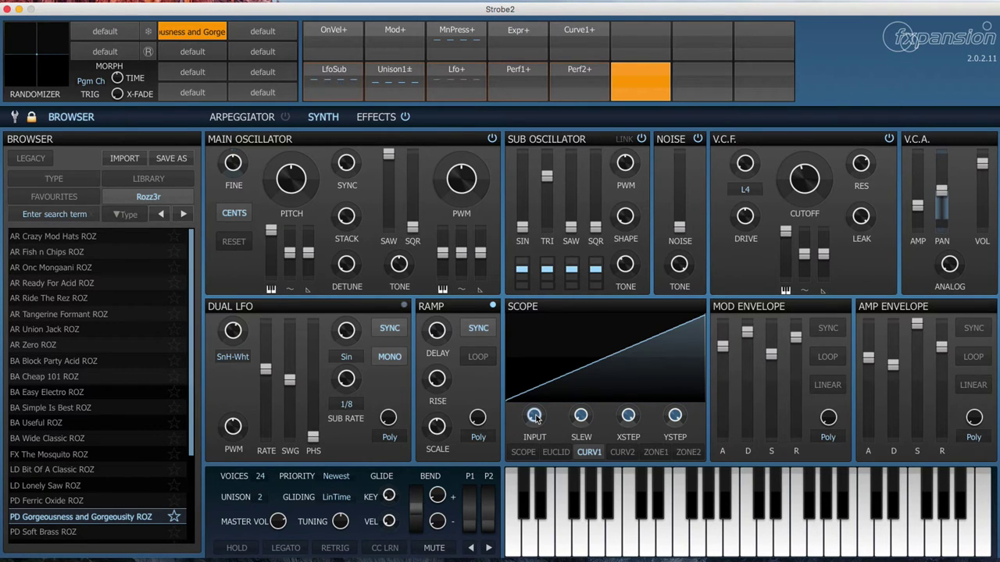
Route the LFO to the Curve 1 input as a sine wave at rate 1t
{"action": "left_click", "coordinate": [473, 71]}
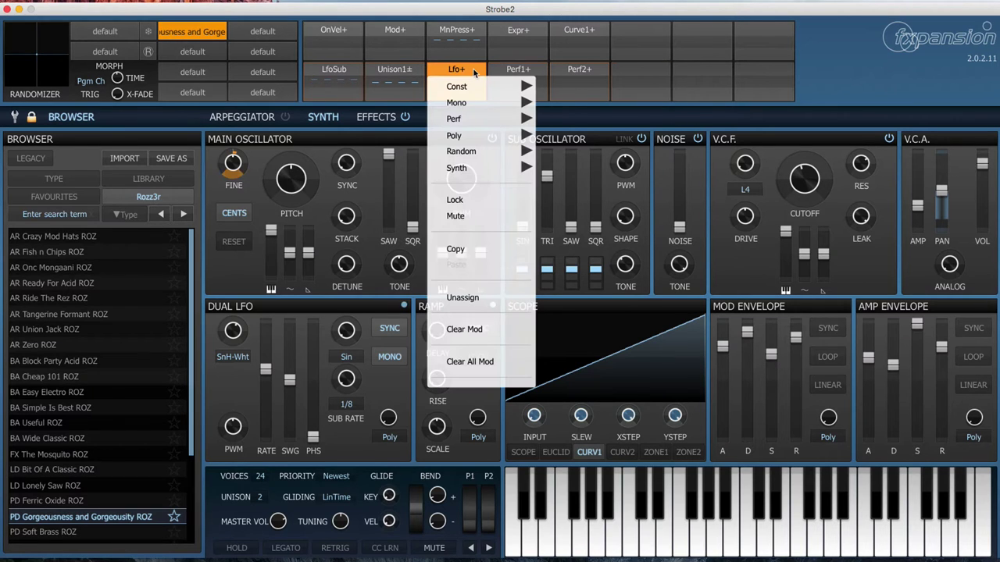
{"action": "left_click", "coordinate": [474, 71]}
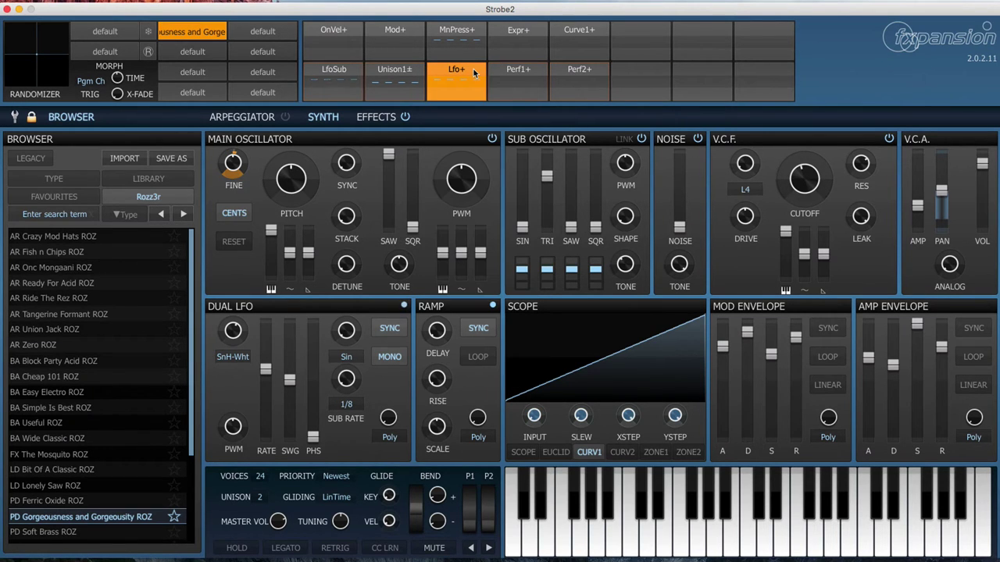
{"action": "left_click_drag", "start_coordinate": [547, 424], "coordinate": [547, 410]}
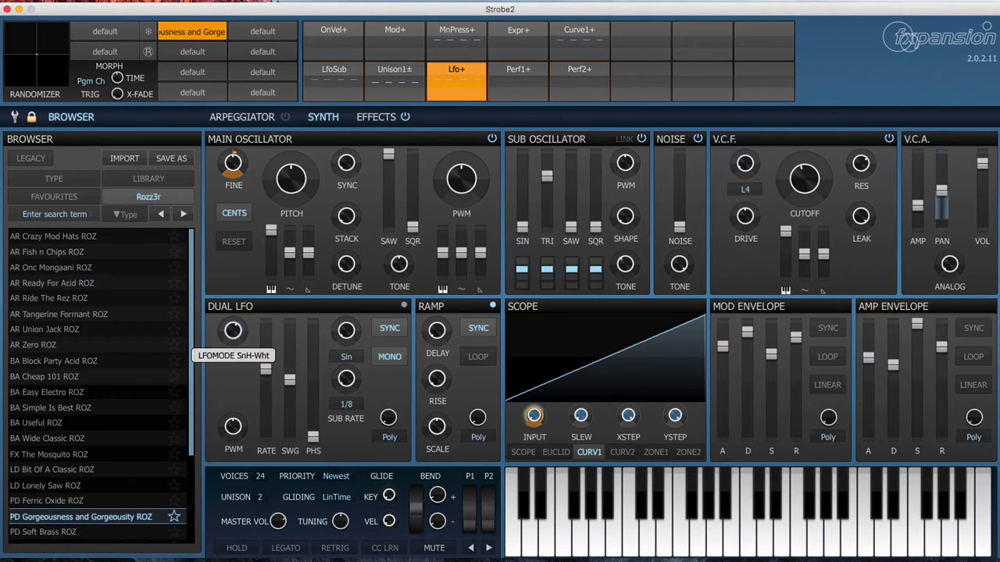
{"action": "left_click_drag", "start_coordinate": [233, 330], "coordinate": [233, 344]}
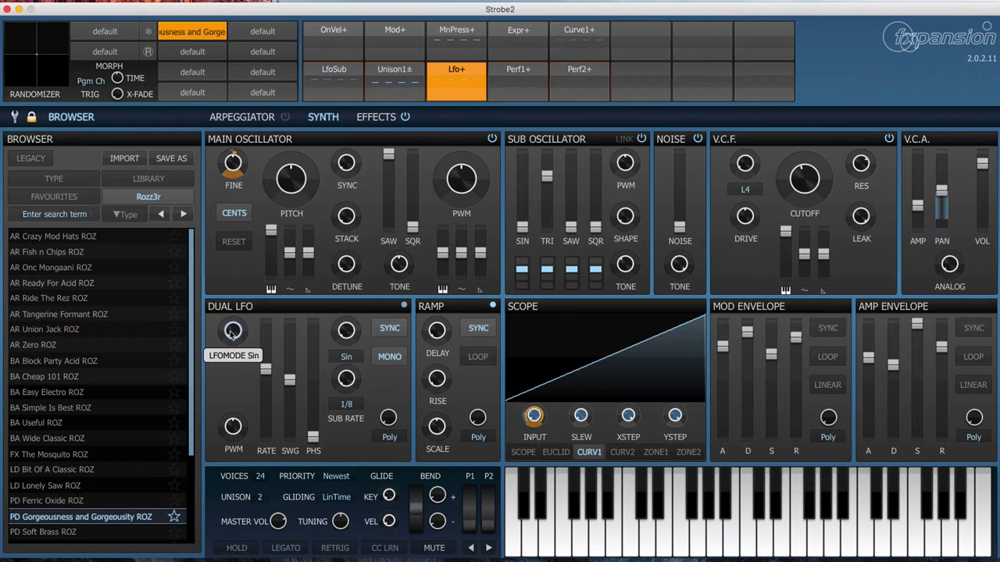
{"action": "left_click_drag", "start_coordinate": [266, 369], "coordinate": [266, 395]}
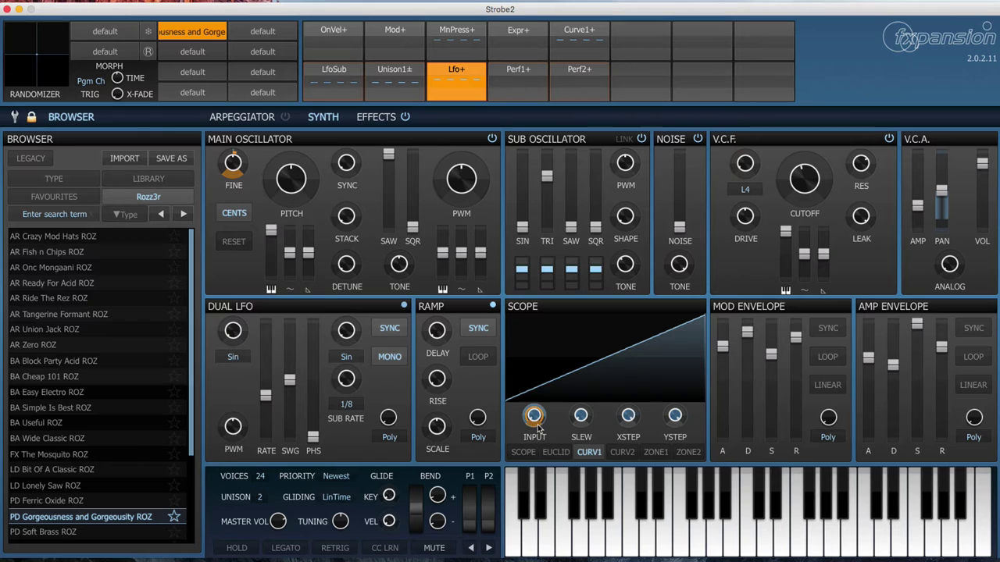
With Curve 1 as source, modulate filter cutoff, oscillator sync and noise level (0–100%)
{"action": "left_click", "coordinate": [596, 32]}
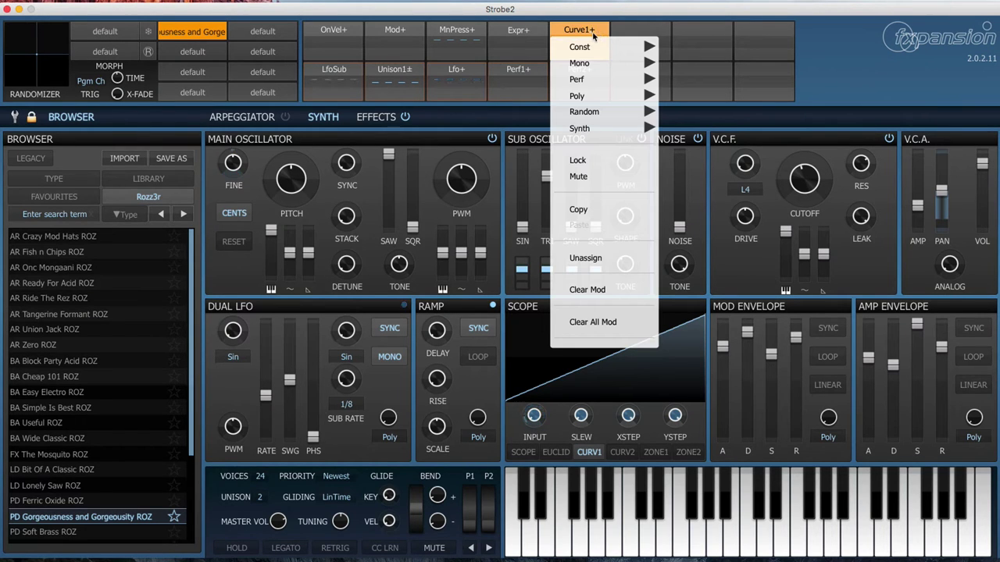
{"action": "left_click", "coordinate": [597, 33]}
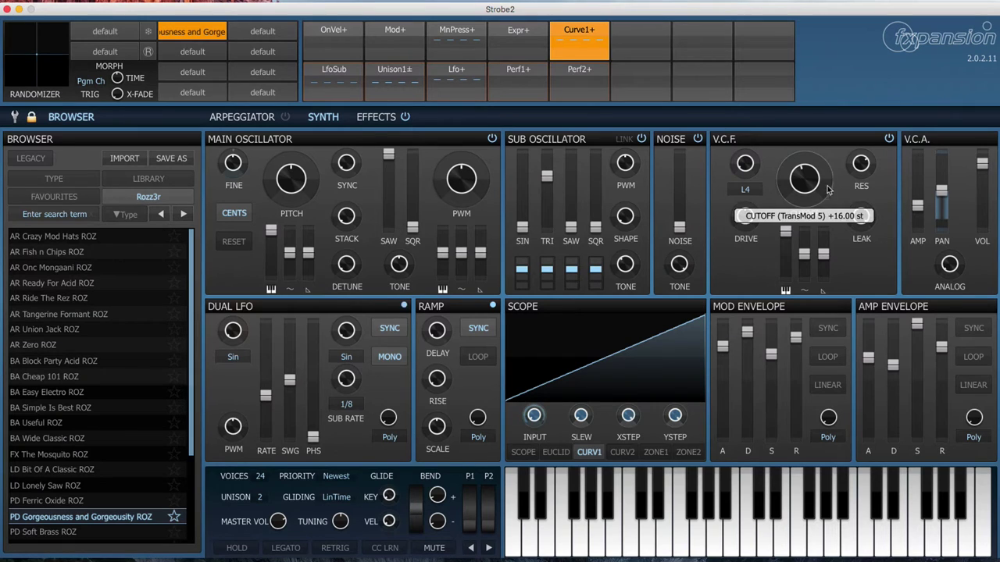
{"action": "left_click_drag", "start_coordinate": [831, 185], "coordinate": [831, 173]}
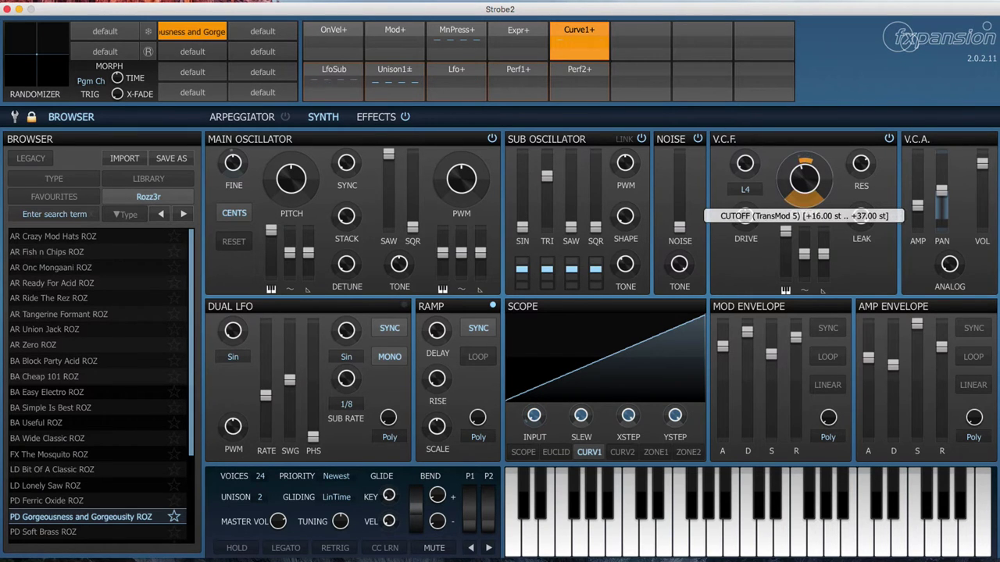
{"action": "left_click_drag", "start_coordinate": [358, 169], "coordinate": [358, 149]}
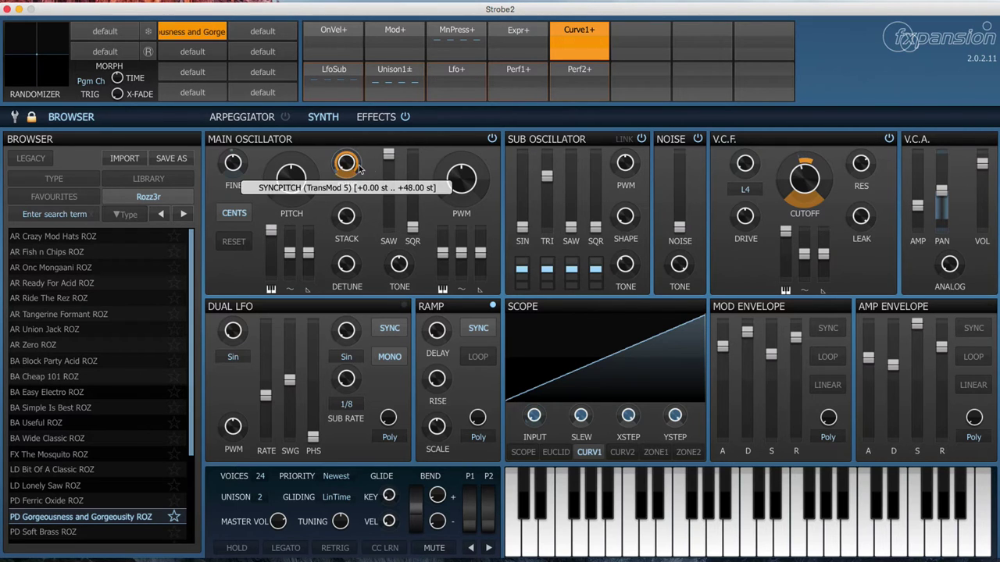
{"action": "left_click_drag", "start_coordinate": [680, 226], "coordinate": [680, 156]}
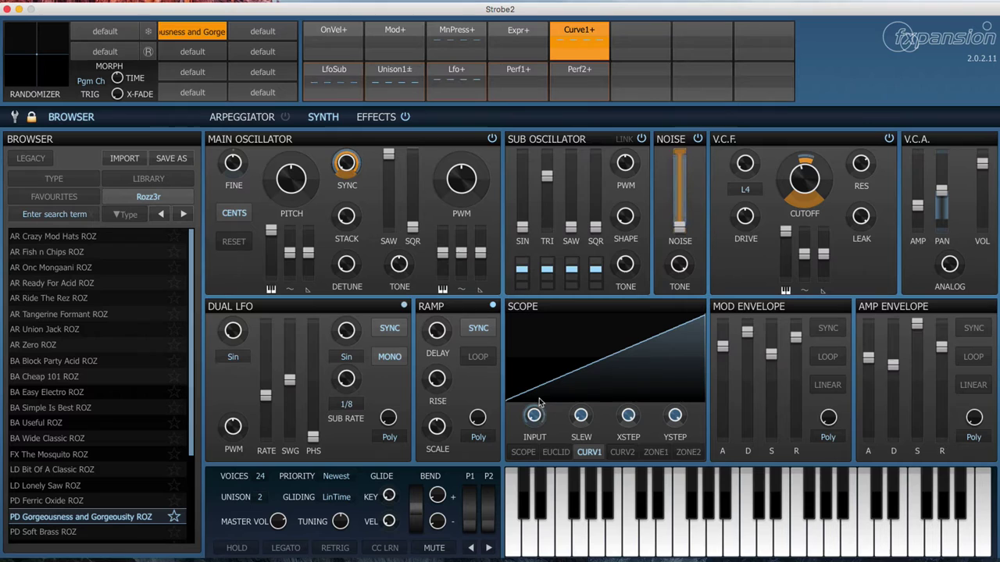
Set Curve 1's X step to 3.16 for a staircase, then adjust its noise and cutoff modulation
{"action": "mouse_move", "coordinate": [512, 397]}
{"action": "left_mouse_down"}
{"action": "mouse_move", "coordinate": [560, 330]}
{"action": "mouse_move", "coordinate": [648, 373]}
{"action": "mouse_move", "coordinate": [709, 316]}
{"action": "left_mouse_up"}
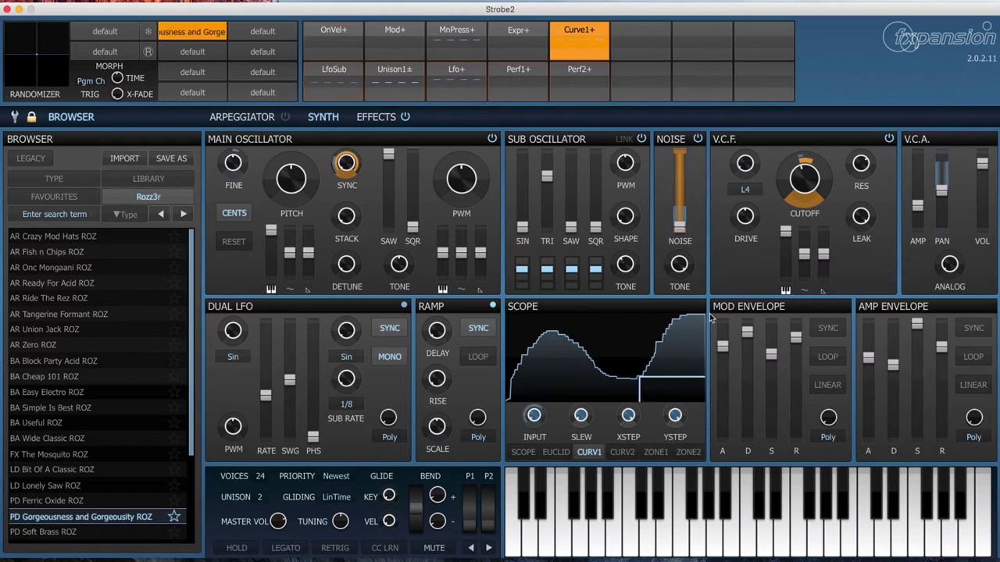
{"action": "mouse_move", "coordinate": [628, 415]}
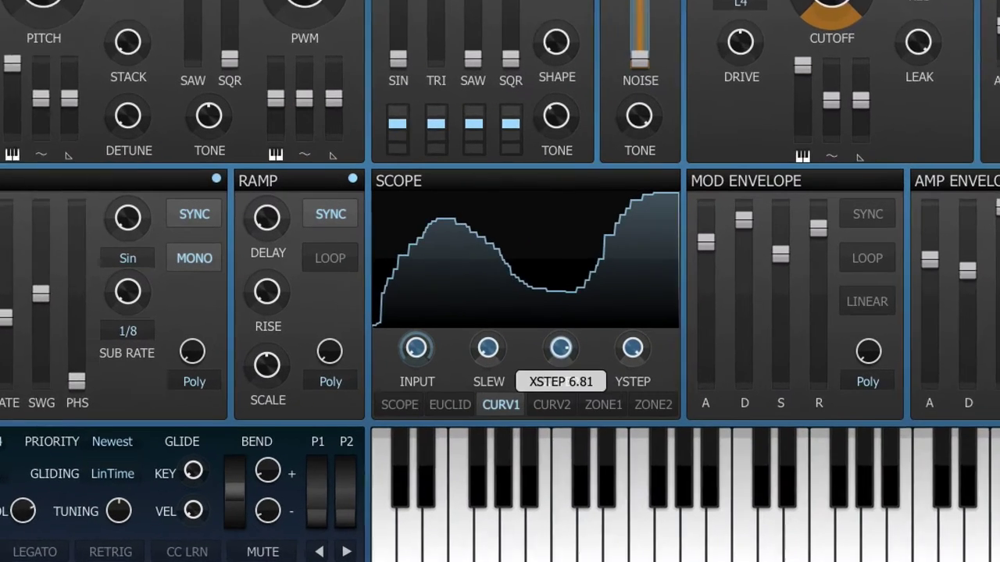
{"action": "left_click_drag", "start_coordinate": [561, 348], "coordinate": [561, 361]}
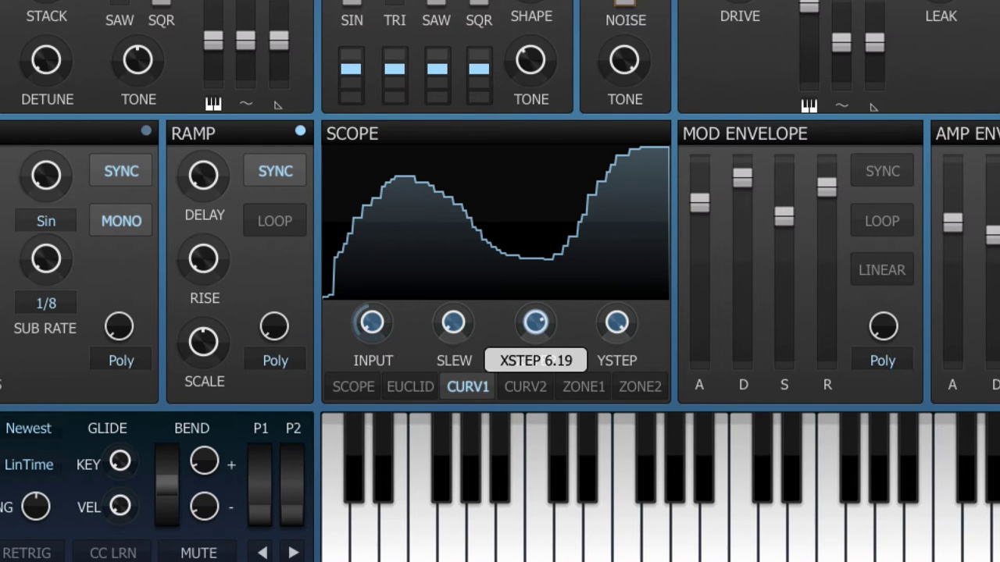
{"action": "left_click_drag", "start_coordinate": [561, 361], "coordinate": [561, 420]}
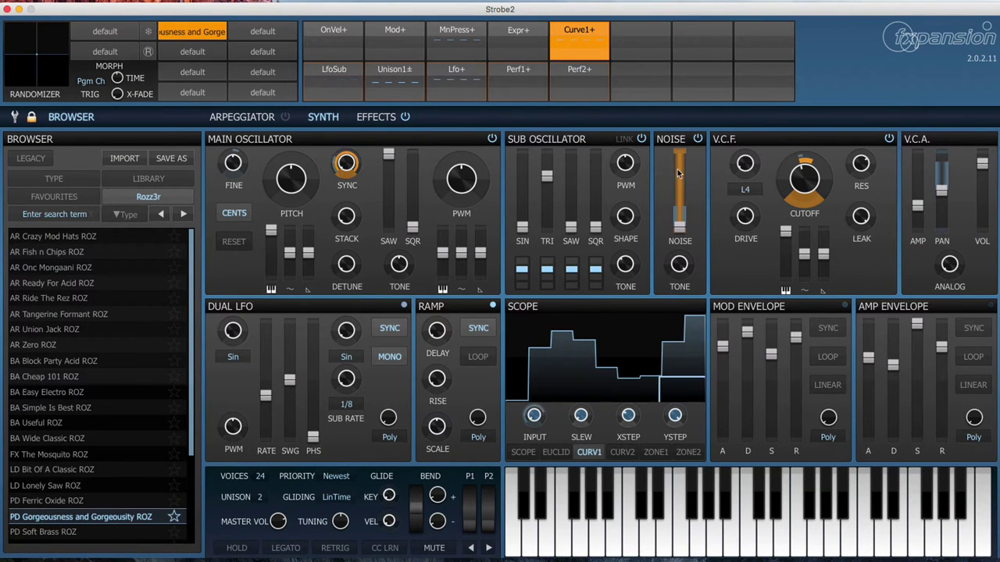
{"action": "left_click_drag", "start_coordinate": [678, 168], "coordinate": [677, 153]}
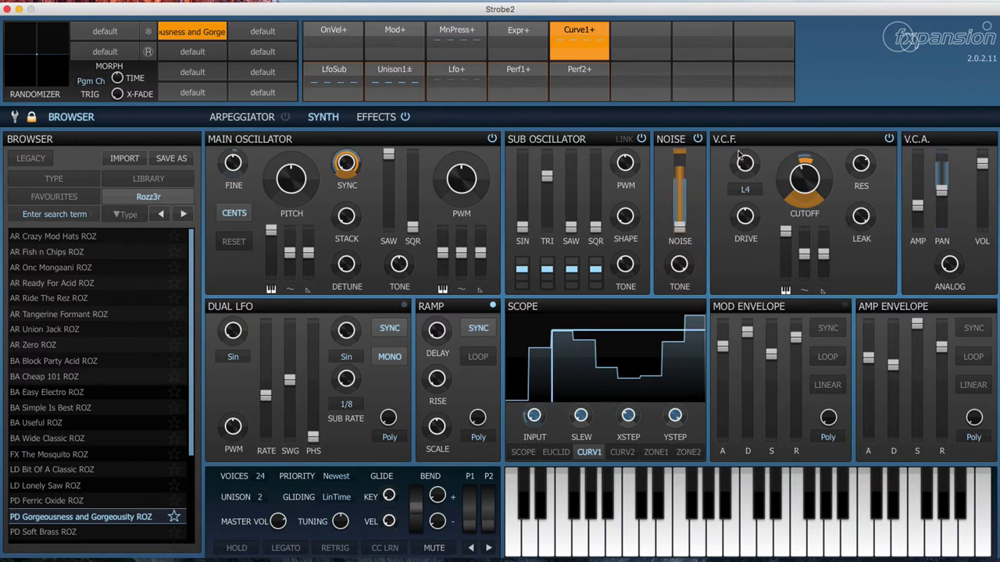
{"action": "left_click_drag", "start_coordinate": [805, 178], "coordinate": [804, 189]}
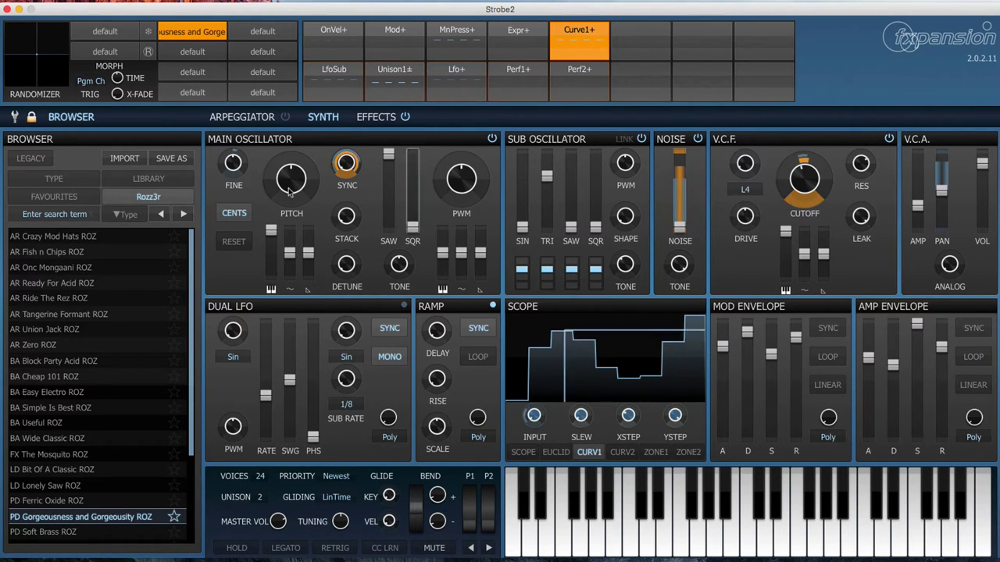
Set the Dual LFO waveform to SnH-Wht and its rate to 1/4d
{"action": "mouse_move", "coordinate": [266, 396]}
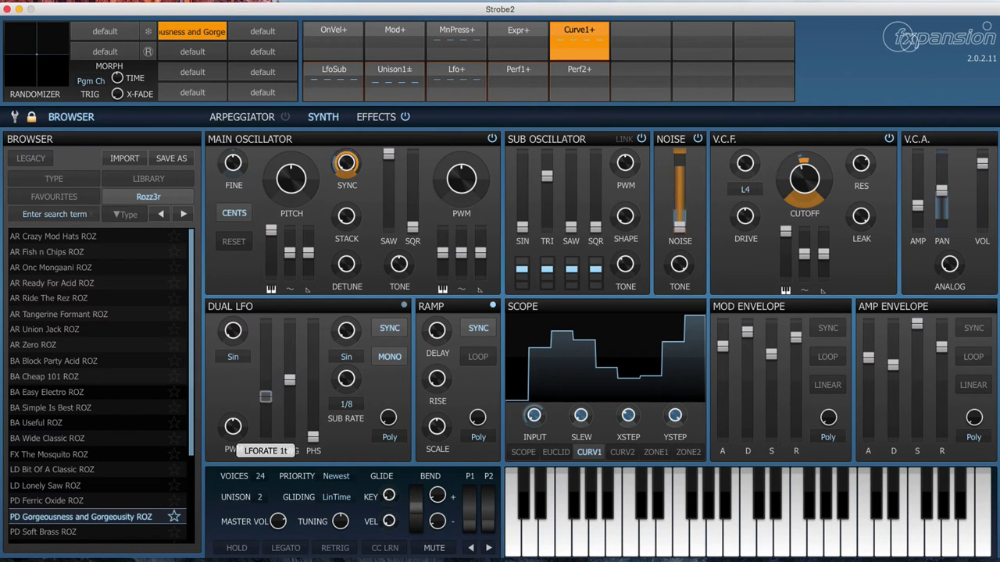
{"action": "left_click_drag", "start_coordinate": [265, 397], "coordinate": [266, 403]}
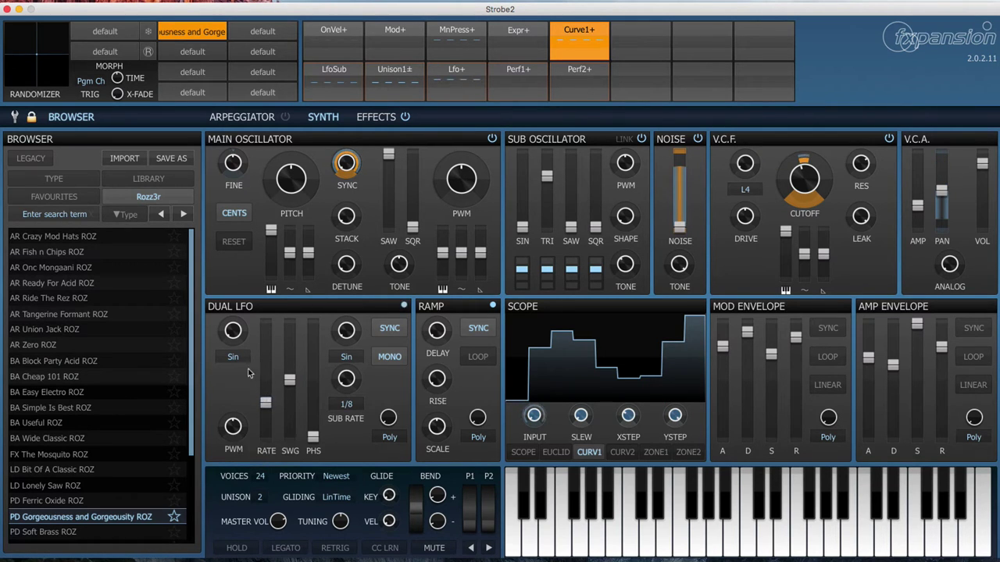
{"action": "mouse_move", "coordinate": [235, 332]}
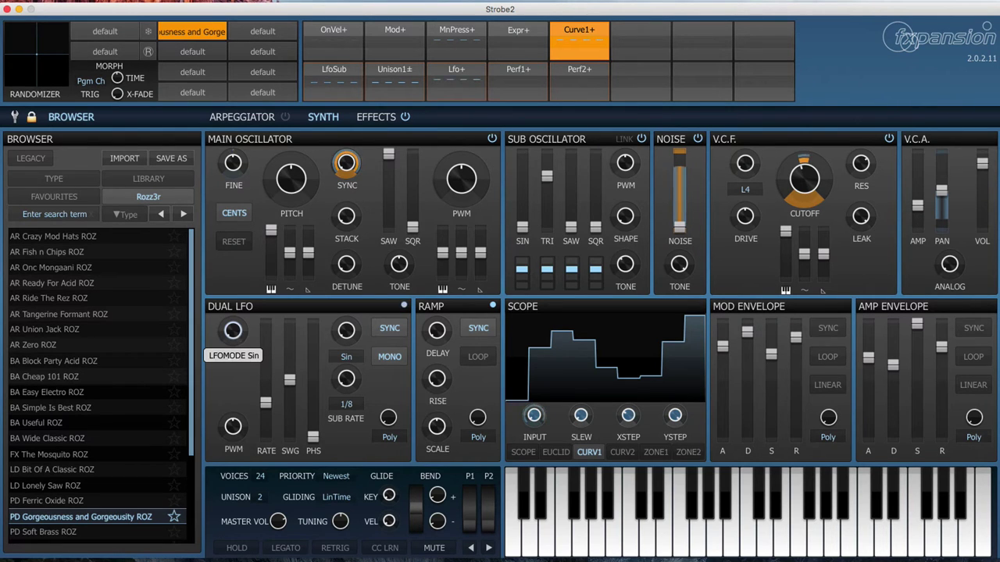
{"action": "left_click_drag", "start_coordinate": [235, 332], "coordinate": [234, 317]}
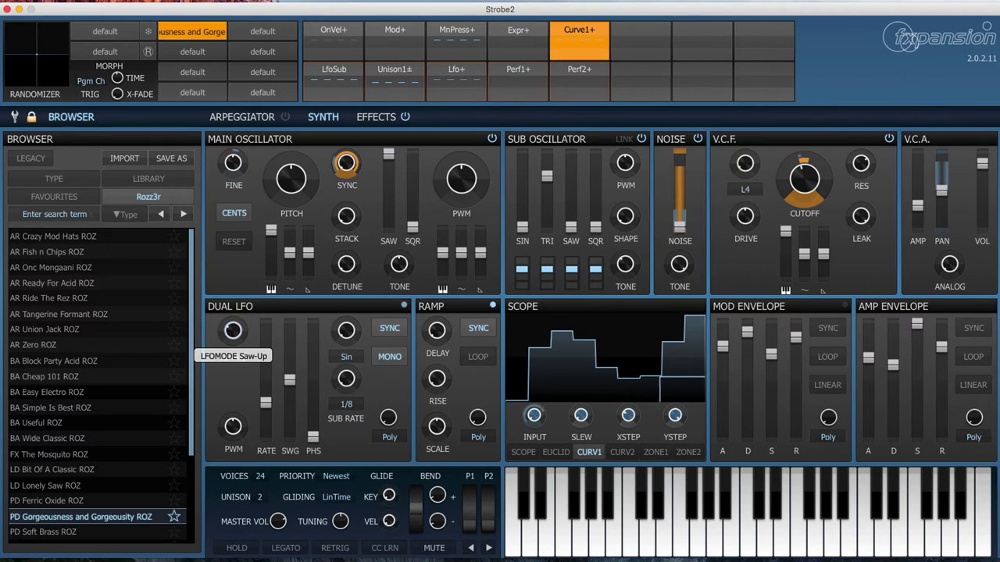
{"action": "left_click_drag", "start_coordinate": [233, 331], "coordinate": [232, 324]}
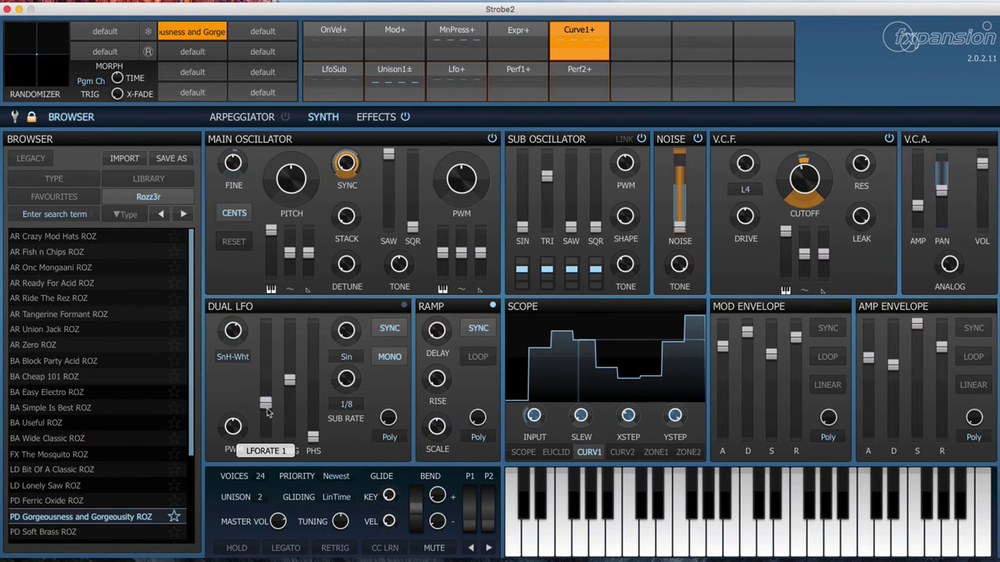
{"action": "left_click_drag", "start_coordinate": [265, 404], "coordinate": [266, 386]}
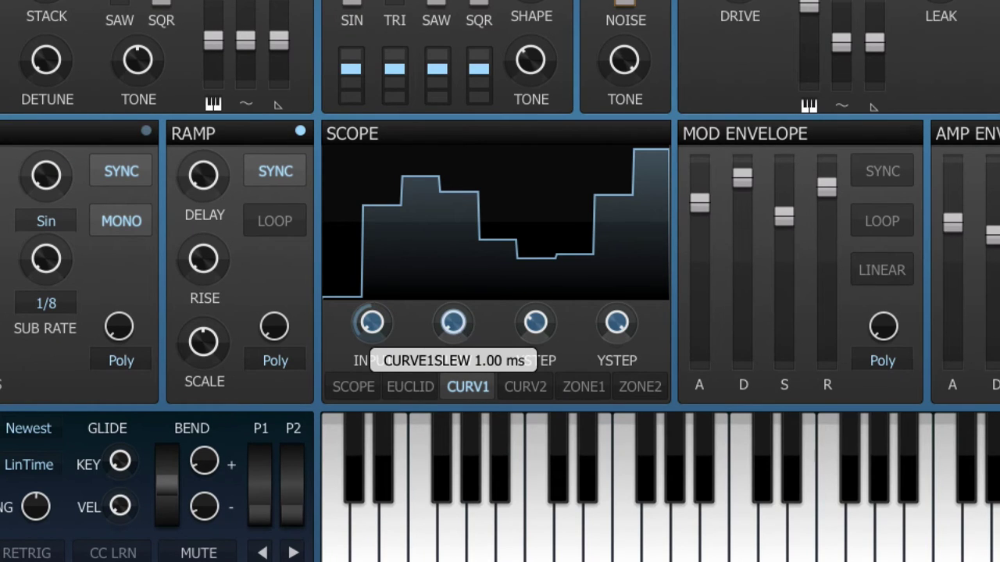
Raise Curve 1's slew from about 6 ms to 31.48 ms
{"action": "left_click_drag", "start_coordinate": [371, 322], "coordinate": [461, 328]}
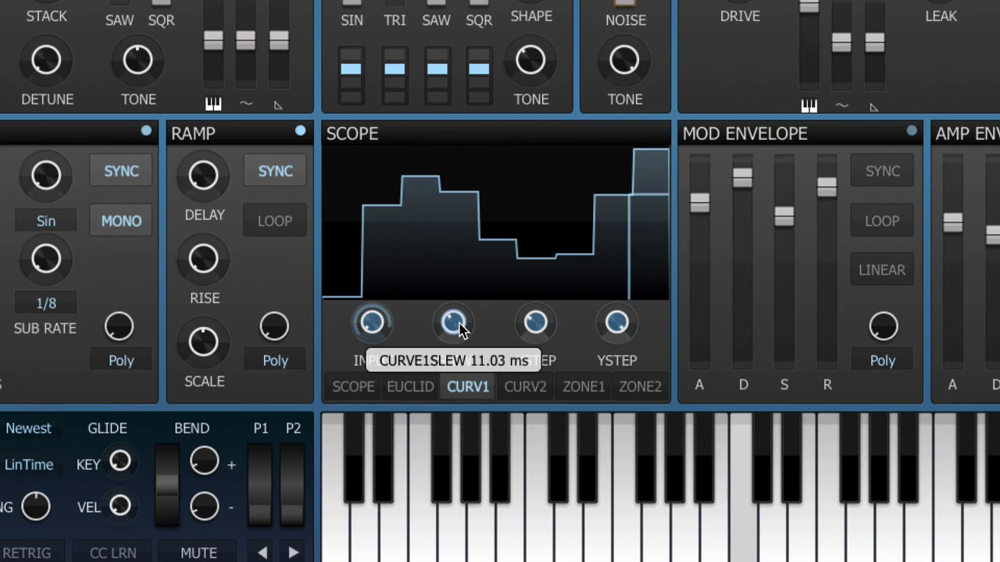
{"action": "left_click_drag", "start_coordinate": [461, 328], "coordinate": [461, 289]}
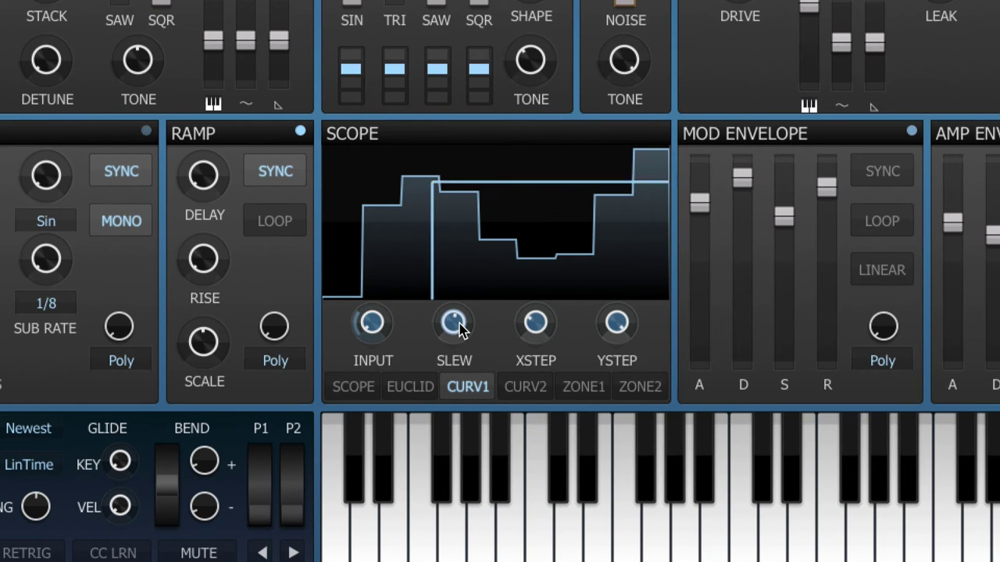
Reduce Curve 1's Y step quantisation to about 7 vertical levels
{"action": "mouse_move", "coordinate": [471, 341]}
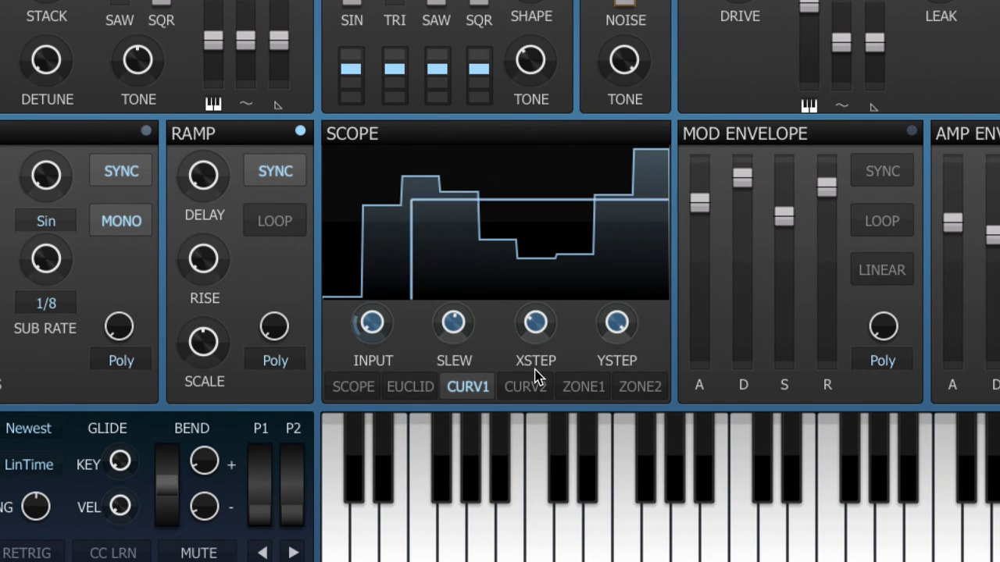
{"action": "mouse_move", "coordinate": [617, 324]}
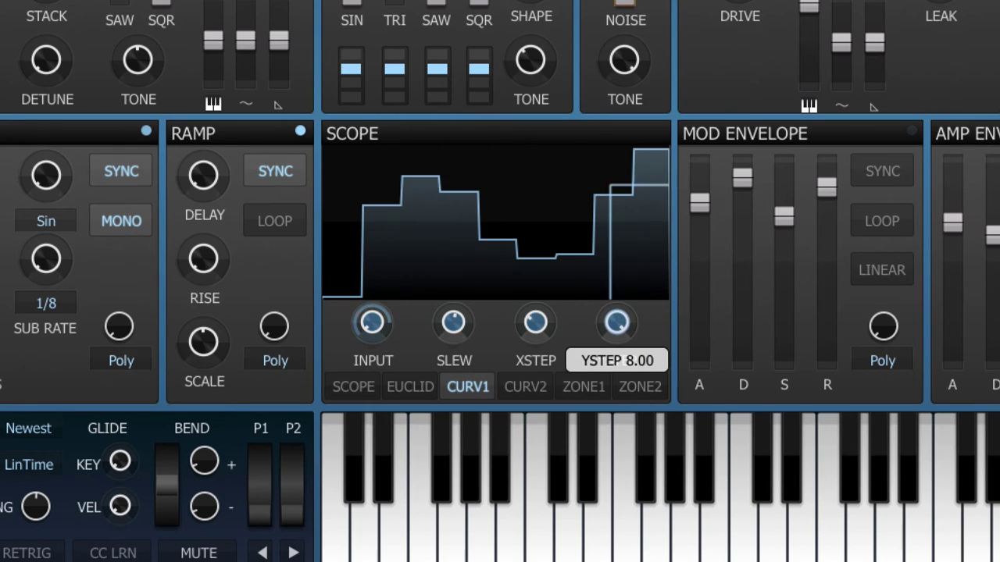
{"action": "left_click_drag", "start_coordinate": [617, 324], "coordinate": [617, 432]}
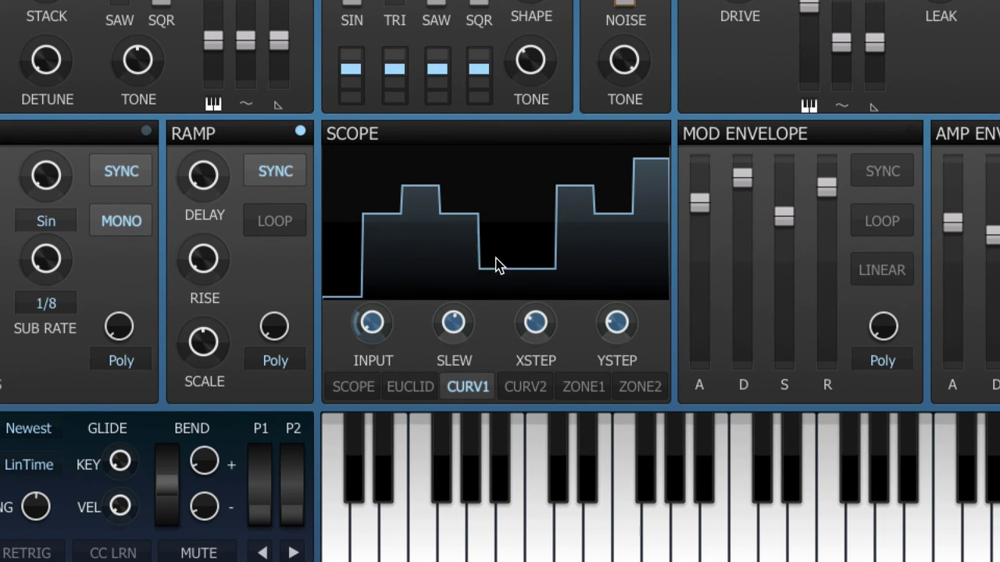
Redraw the scope steps: lower the last, drop the second to baseline, raise the first
{"action": "mouse_move", "coordinate": [504, 233]}
{"action": "left_mouse_down"}
{"action": "mouse_move", "coordinate": [500, 254]}
{"action": "mouse_move", "coordinate": [500, 238]}
{"action": "left_mouse_up"}
{"action": "left_click_drag", "start_coordinate": [428, 220], "coordinate": [426, 277]}
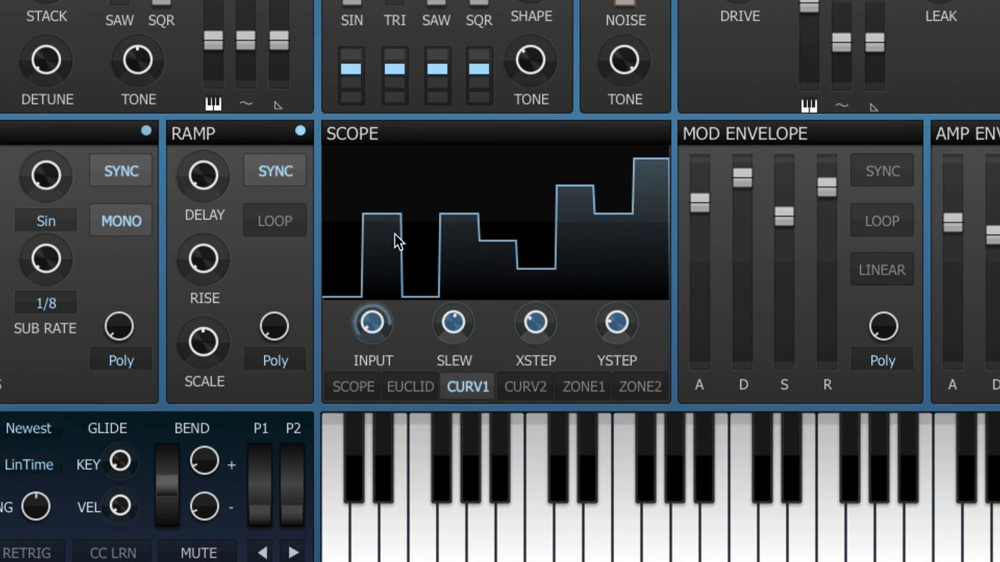
{"action": "mouse_move", "coordinate": [353, 275]}
{"action": "left_mouse_down"}
{"action": "mouse_move", "coordinate": [341, 238]}
{"action": "mouse_move", "coordinate": [343, 141]}
{"action": "mouse_move", "coordinate": [383, 250]}
{"action": "mouse_move", "coordinate": [419, 279]}
{"action": "mouse_move", "coordinate": [426, 267]}
{"action": "mouse_move", "coordinate": [417, 228]}
{"action": "left_mouse_up"}
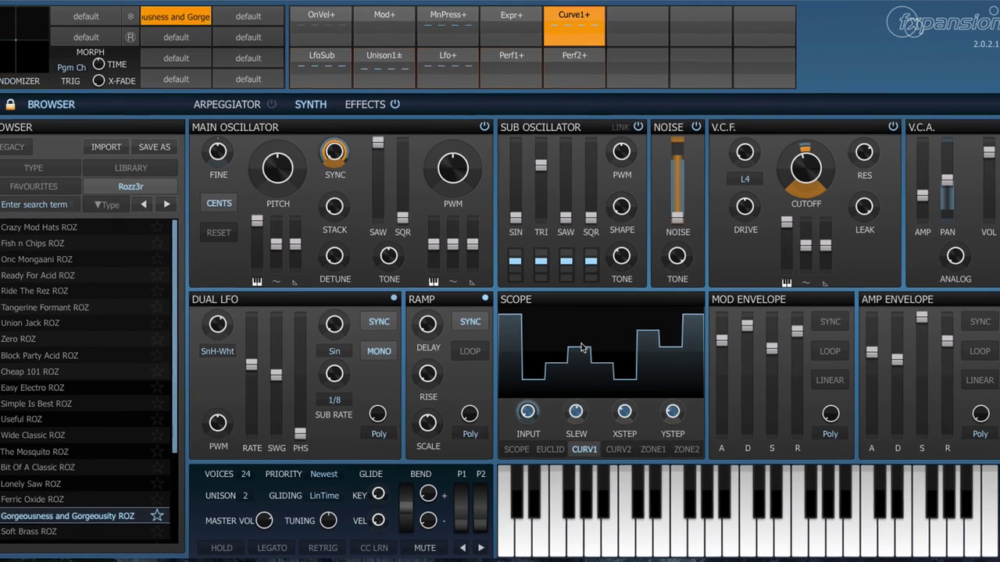